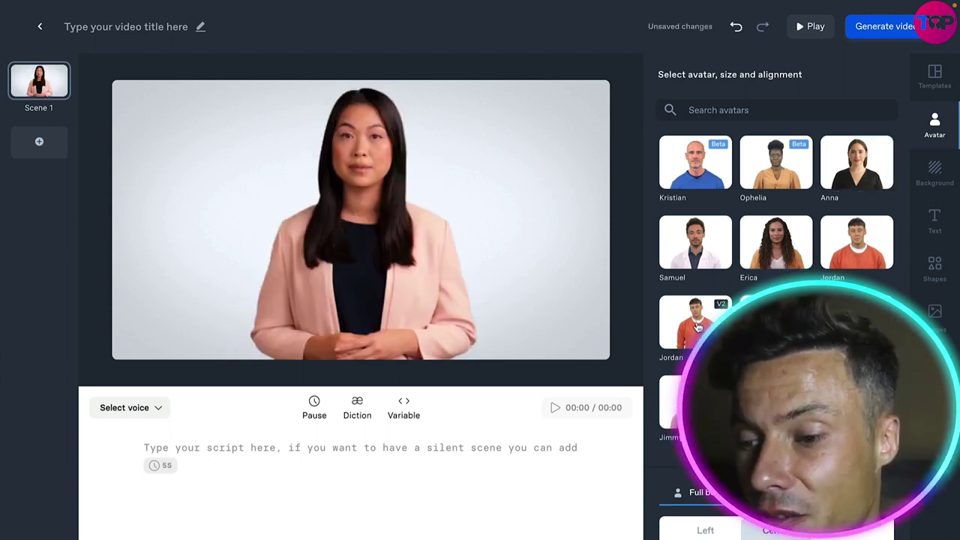
# Try the Jordan avatar, then settle on Kristian as Scene 1's presenter.
pyautogui.click(698, 328)
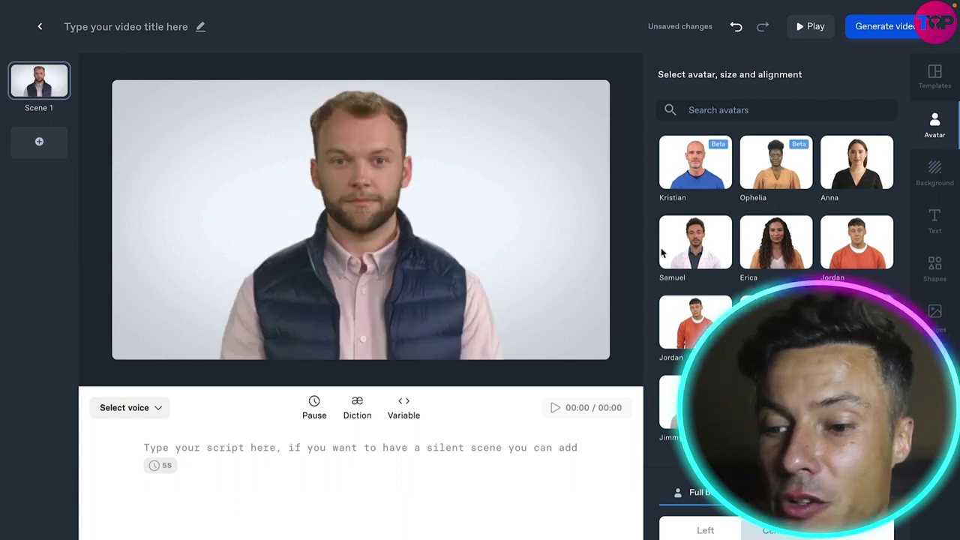
pyautogui.click(696, 159)
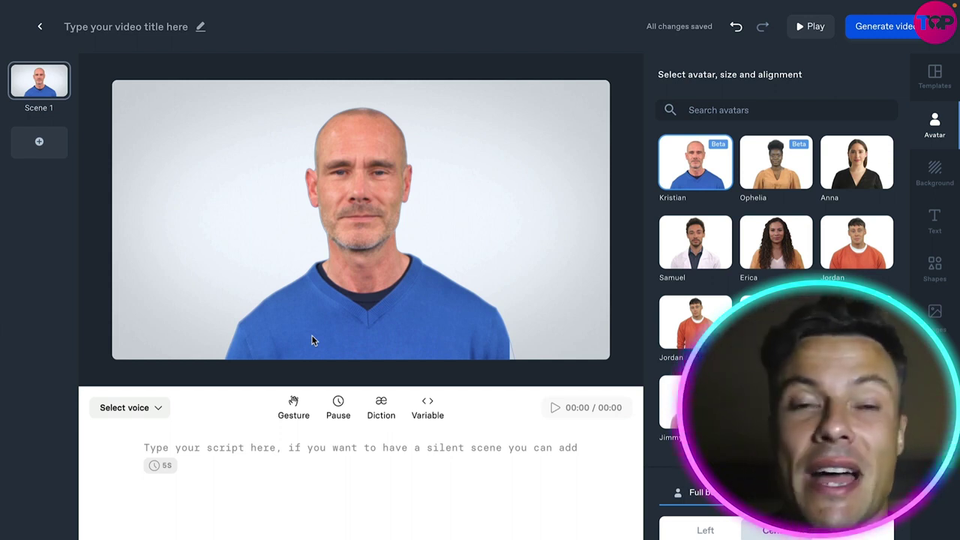
# Add a wink gesture at the script start and choose the English (GB) - Natural voice.
pyautogui.click(292, 409)
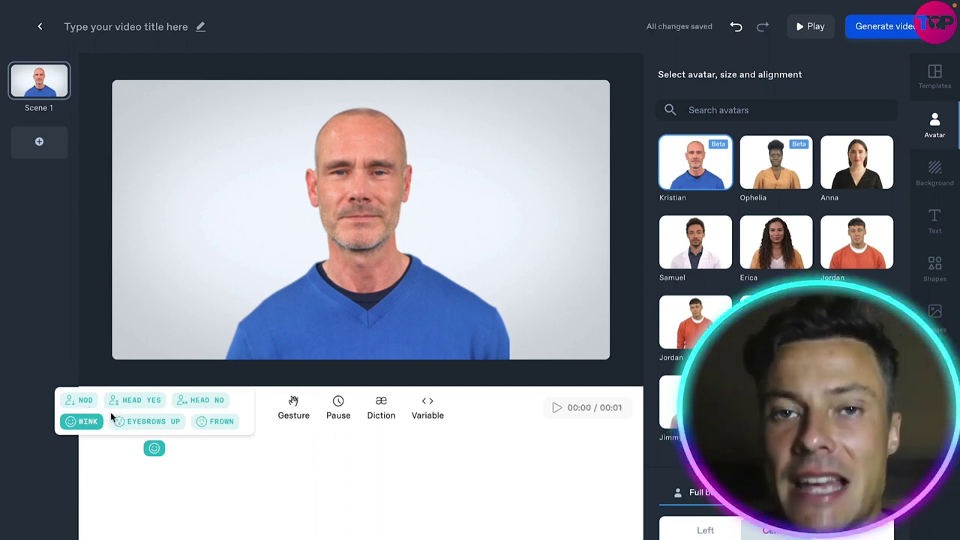
pyautogui.click(185, 412)
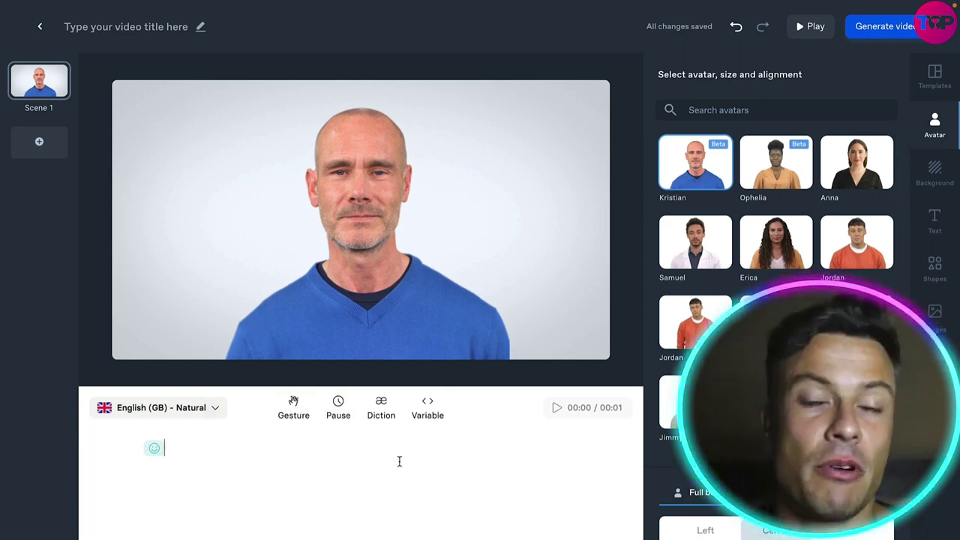
# Type 'hi everyone welcome back to our youtube channel in todays video we are going to talk about synthesia'.
pyautogui.hotkey('ctrl', 'v')
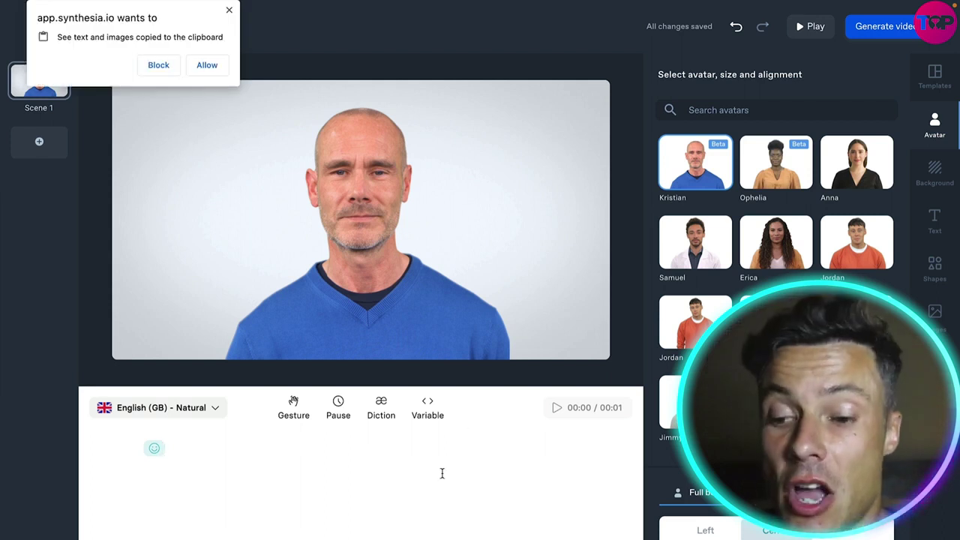
pyautogui.write('hi everyon')
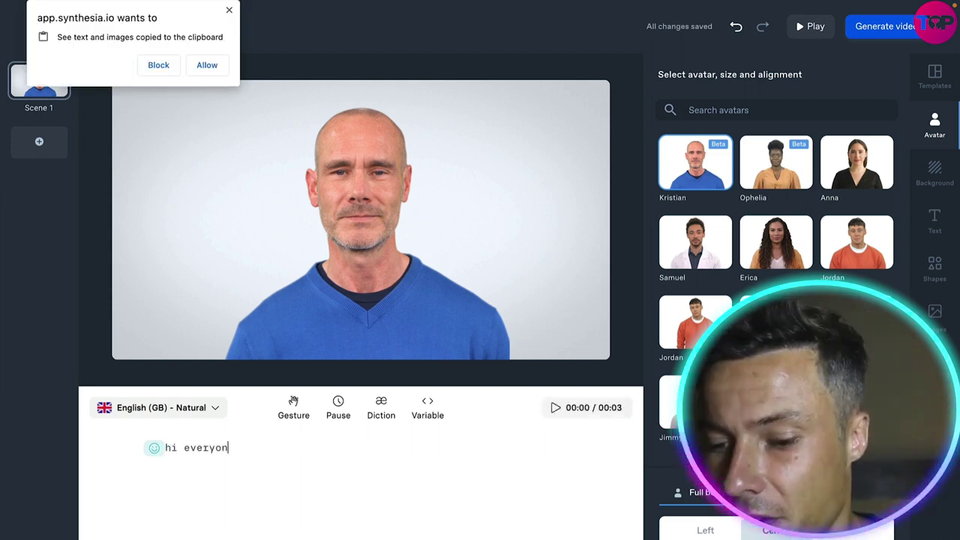
pyautogui.write('e welcome back to y')
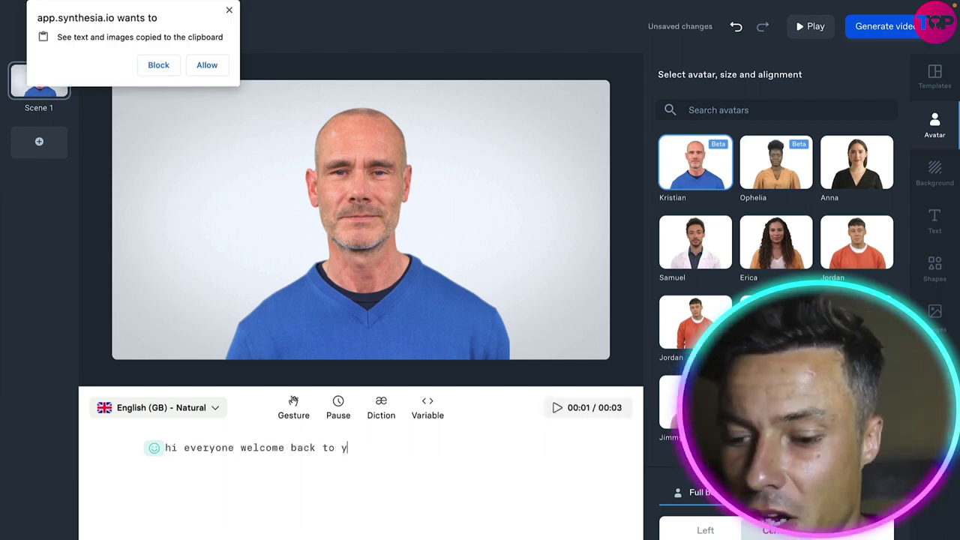
pyautogui.press('BackSpace')
pyautogui.write('our youtube channel in')
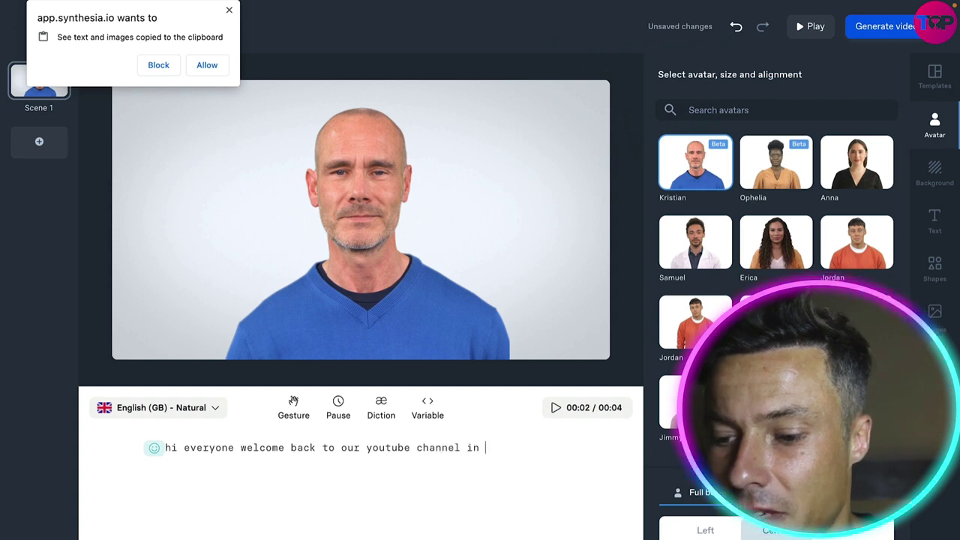
pyautogui.write(' todays video we are going to ')
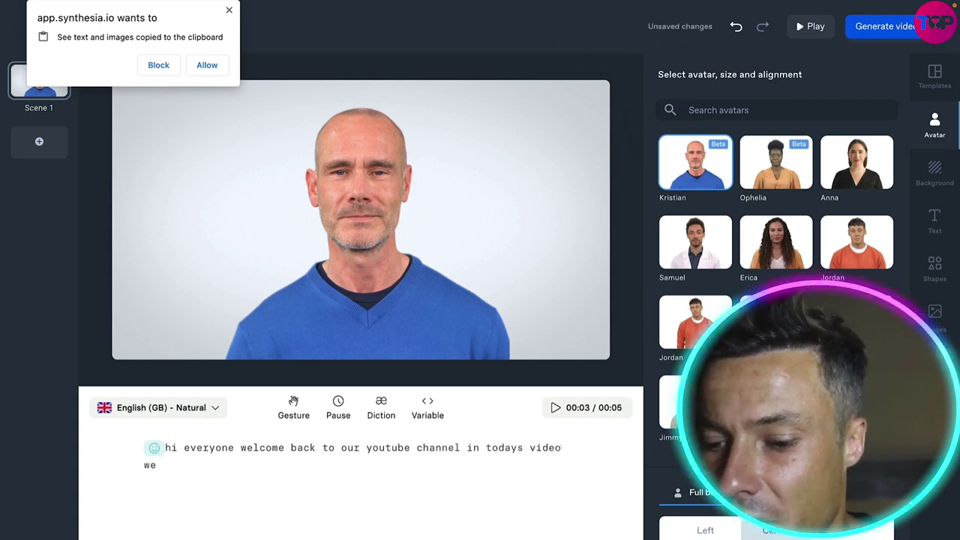
pyautogui.write('ta')
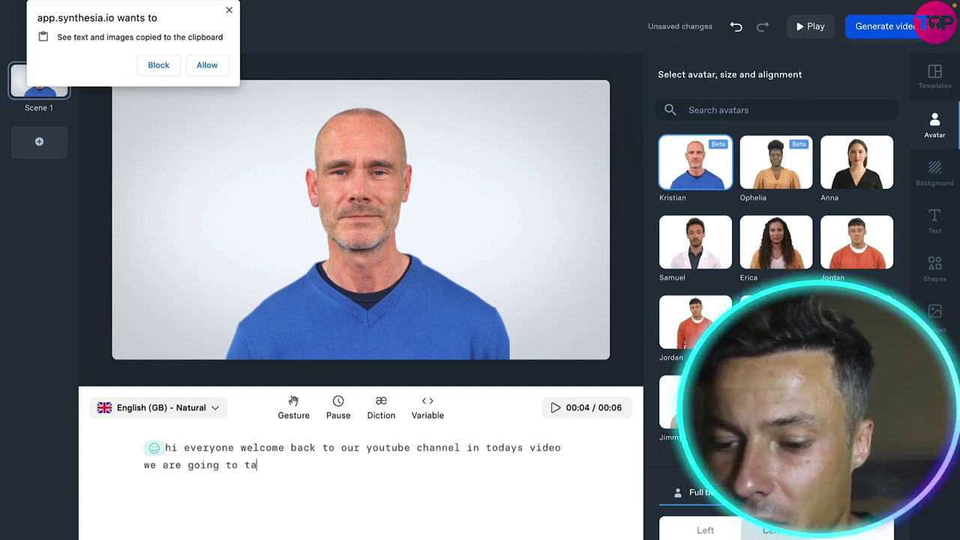
pyautogui.write('lk about synthesia')
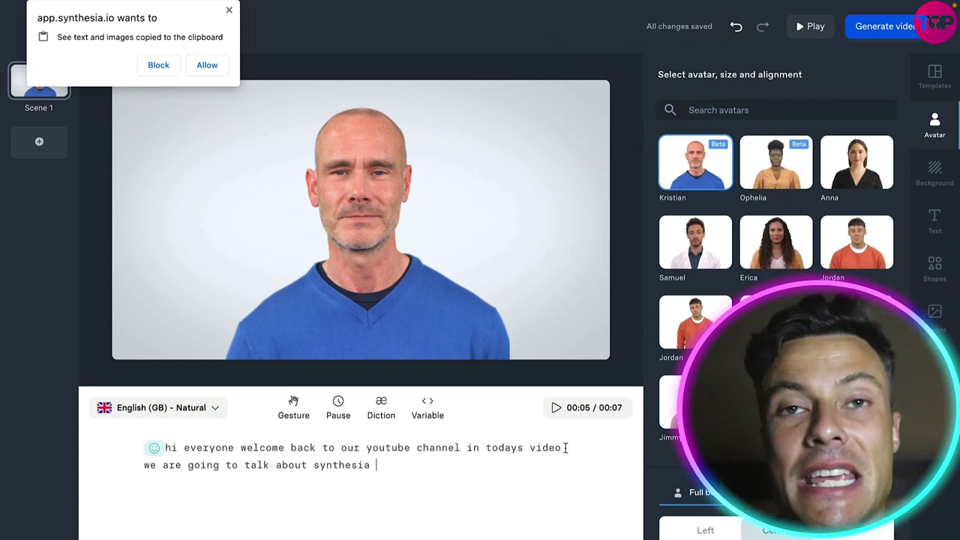
pyautogui.click(229, 10)
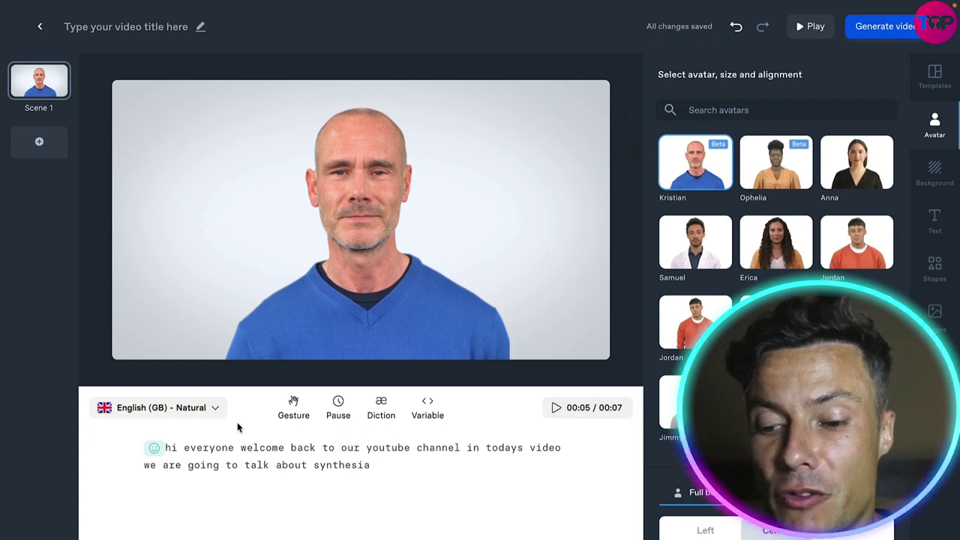
# Preview the script, add a gesture after 'synthesia', and discard a trial variable.
pyautogui.click(556, 408)
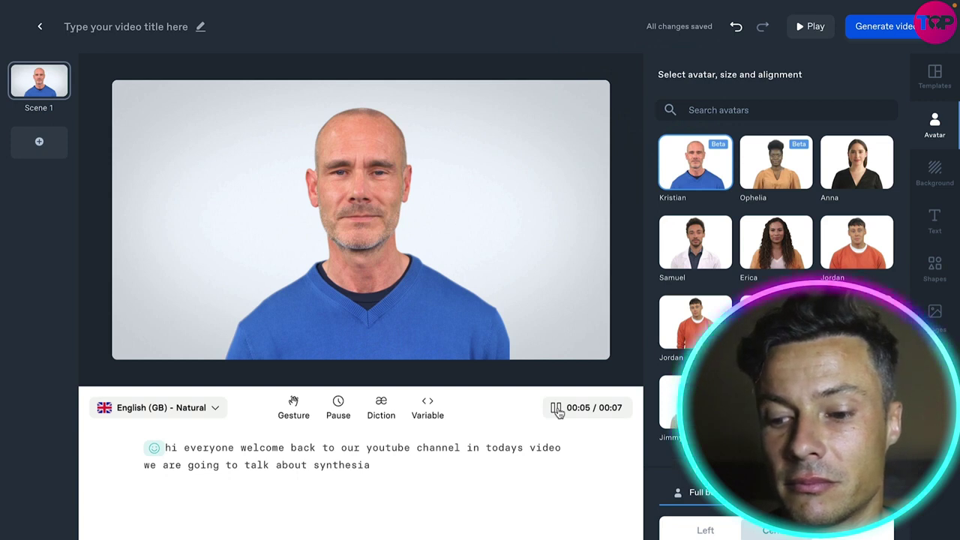
pyautogui.click(557, 410)
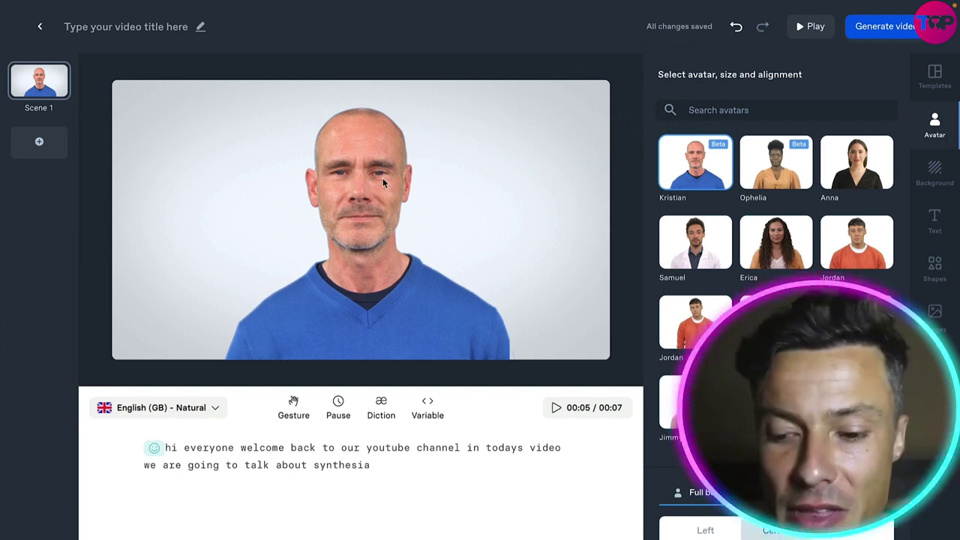
pyautogui.click(292, 405)
pyautogui.click(385, 467)
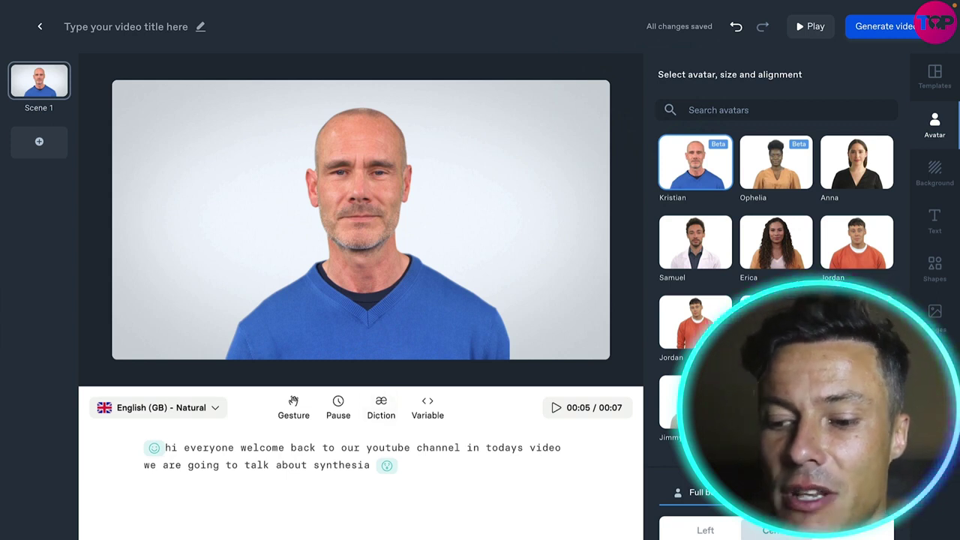
pyautogui.click(433, 407)
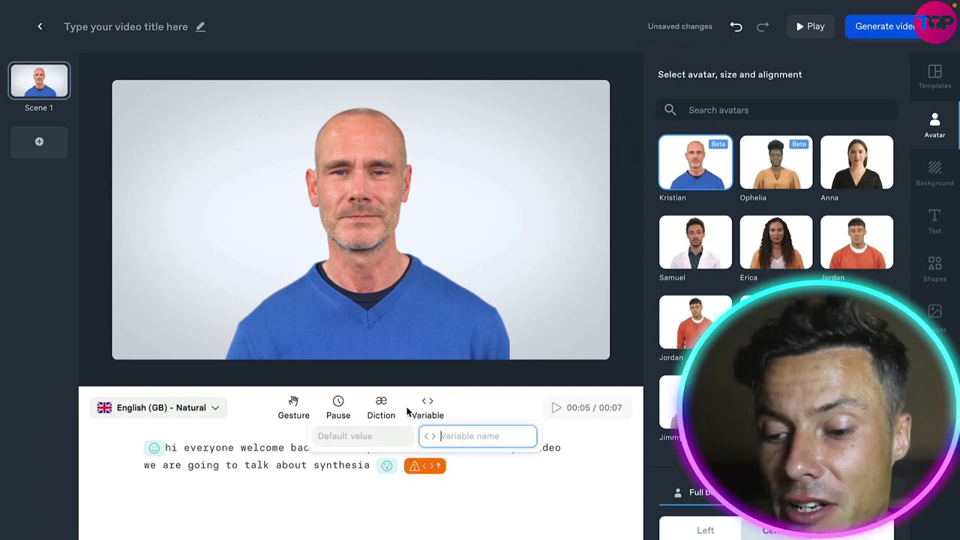
pyautogui.click(172, 504)
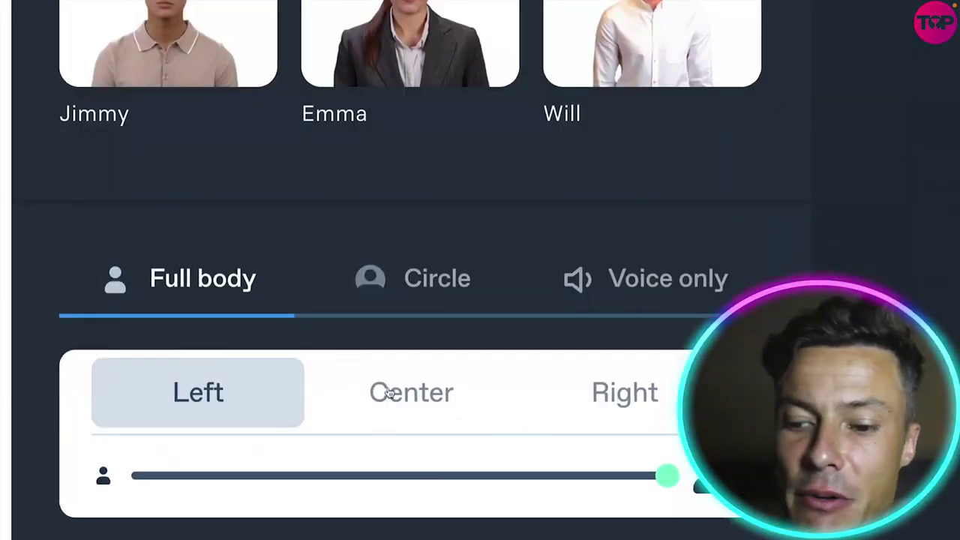
# Try centre and right alignment for Kristian, ending with the avatar centred.
pyautogui.click(389, 393)
pyautogui.click(617, 386)
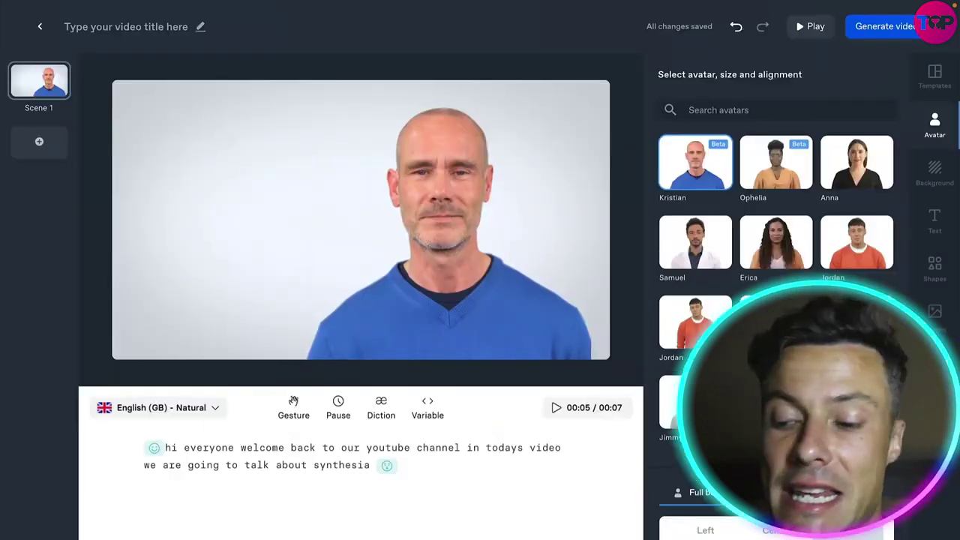
pyautogui.click(773, 531)
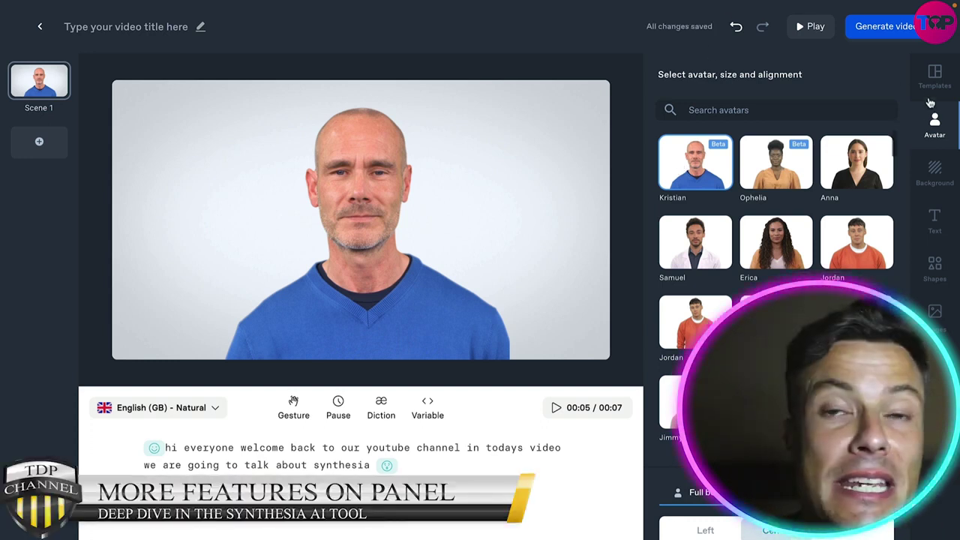
# Peek at the Head Office Template, then try autumn Paris and metro station image backgrounds.
pyautogui.click(935, 76)
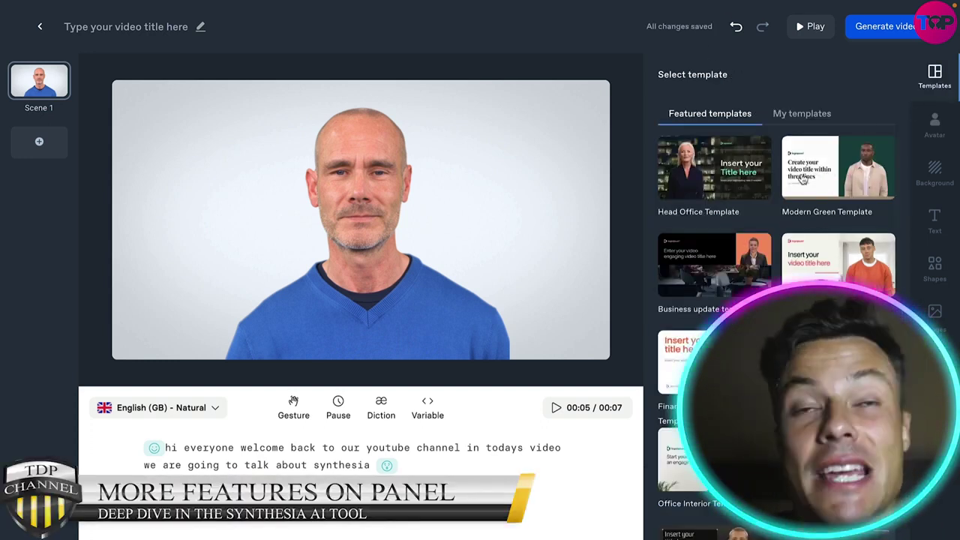
pyautogui.click(715, 180)
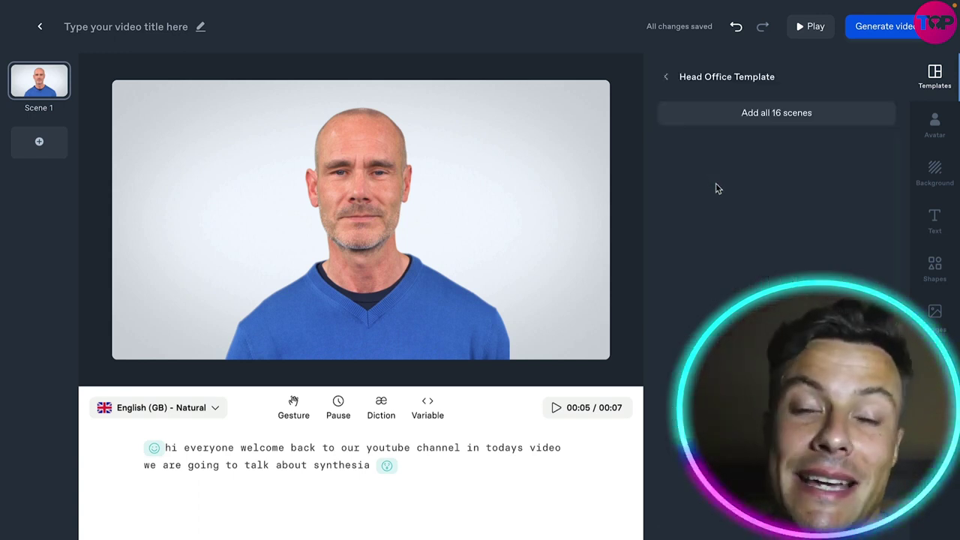
pyautogui.click(935, 125)
pyautogui.click(935, 173)
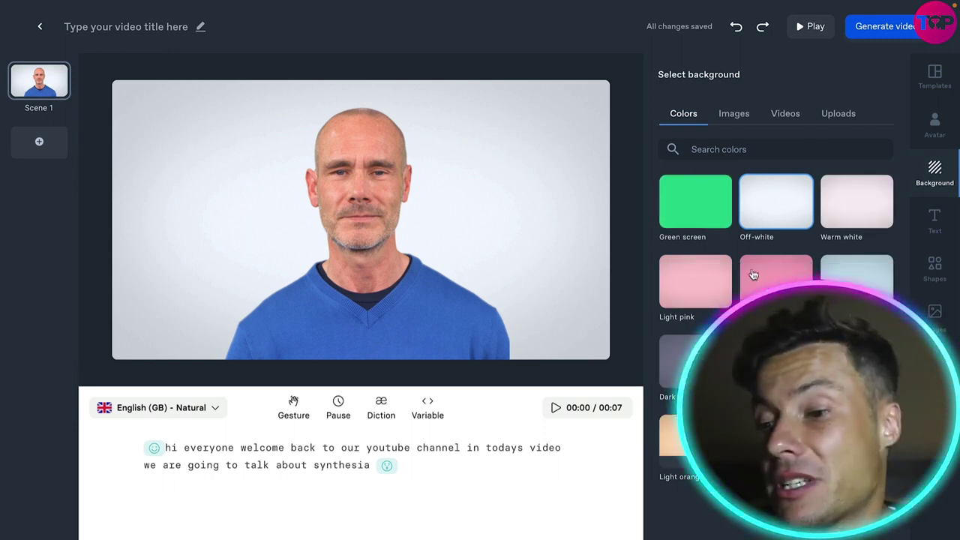
pyautogui.click(734, 114)
pyautogui.scroll(-1, 816, 269)
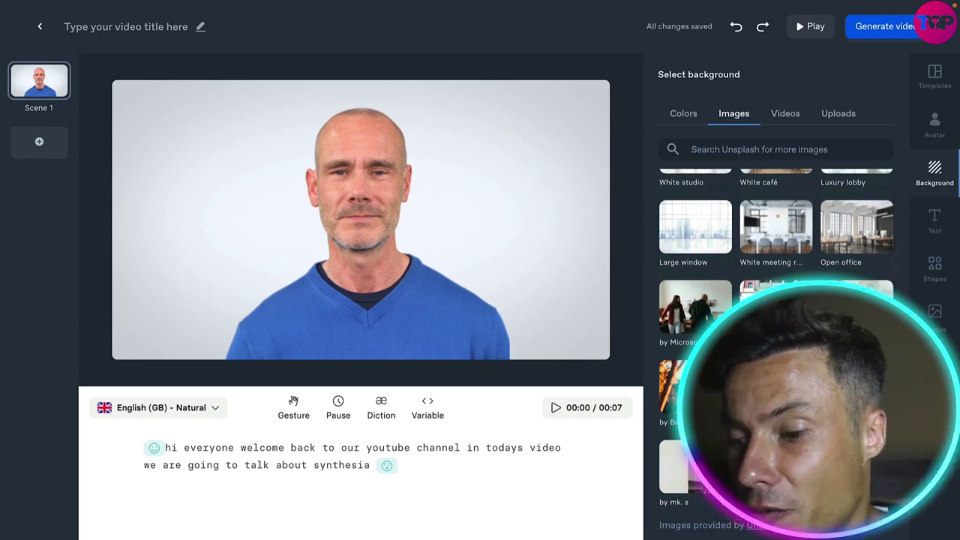
pyautogui.click(677, 389)
pyautogui.click(679, 465)
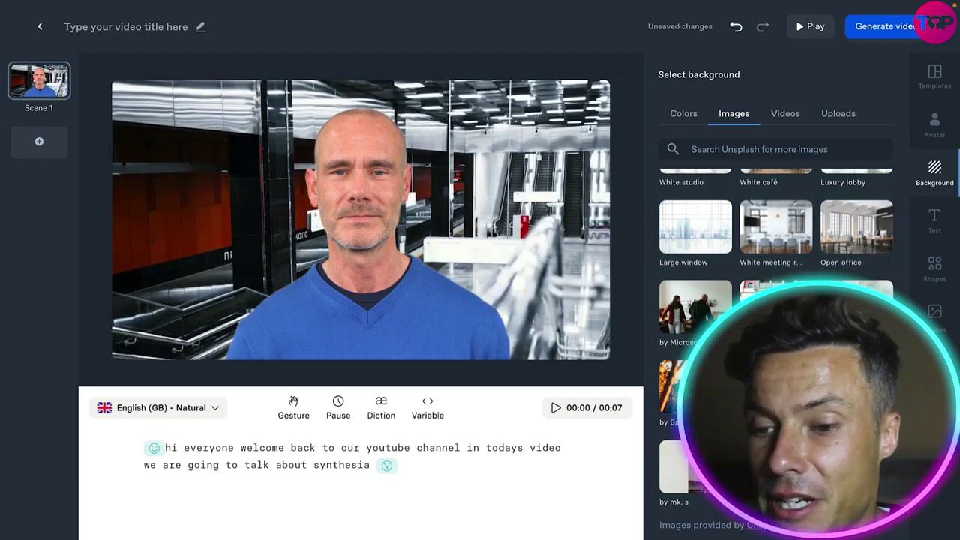
pyautogui.scroll(1, 679, 450)
# After a sunset clip, set the purple particle video as background and view the Uploads options.
pyautogui.click(787, 114)
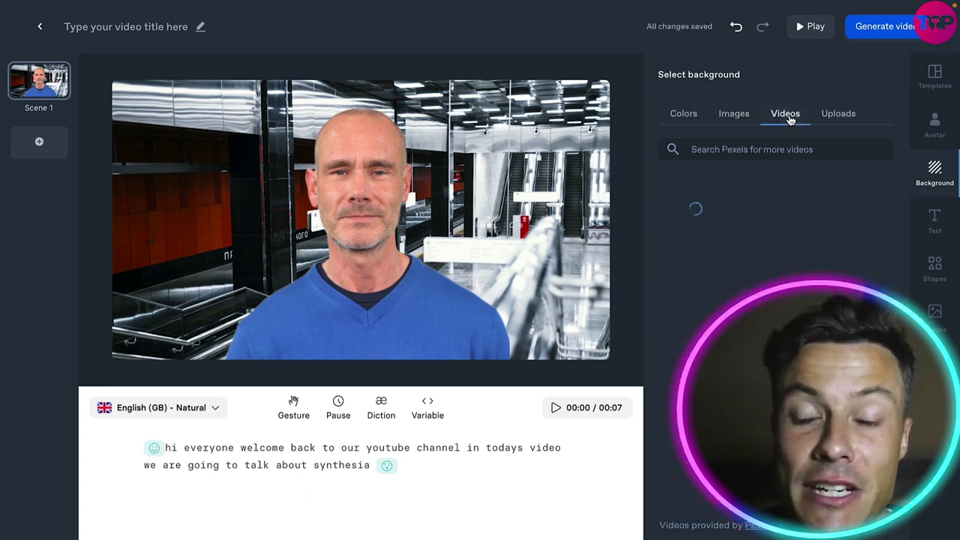
pyautogui.click(777, 281)
pyautogui.click(679, 360)
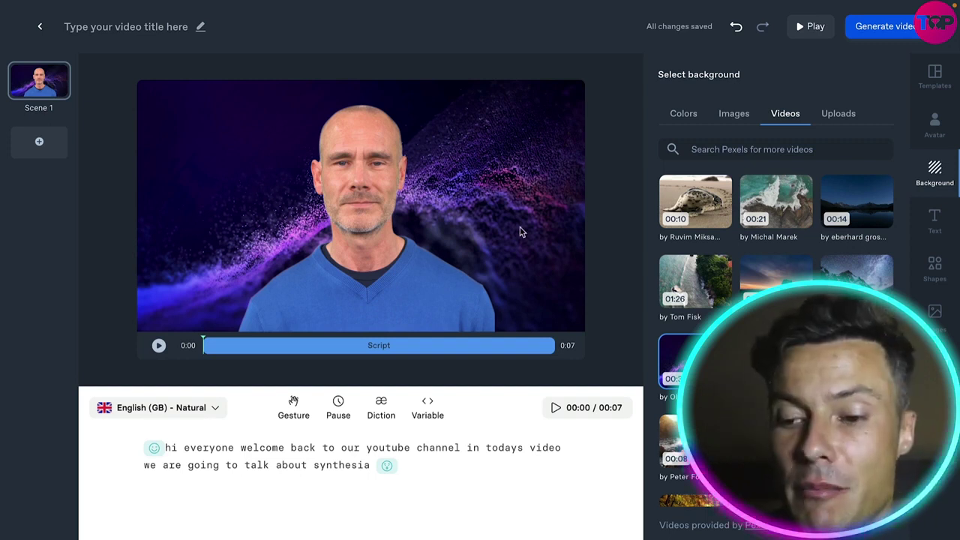
pyautogui.click(841, 114)
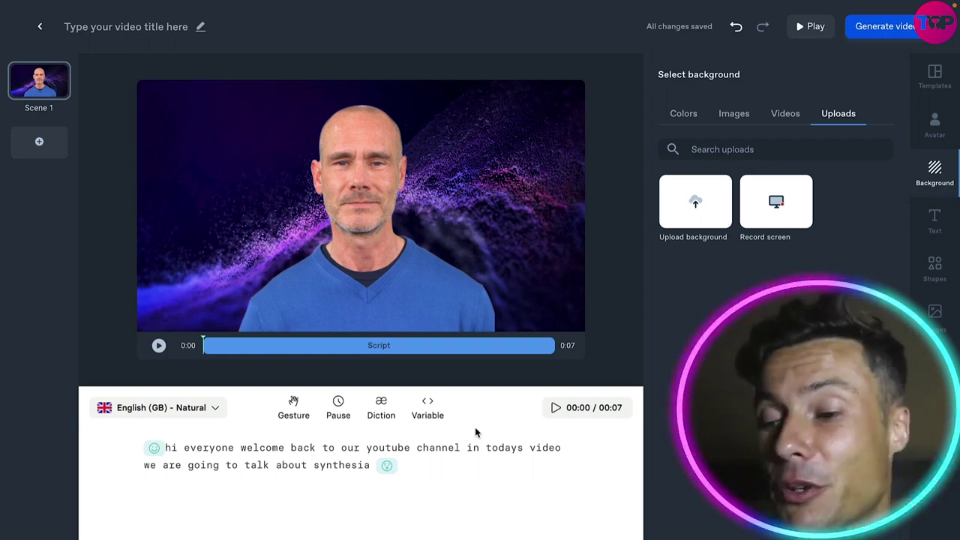
pyautogui.click(785, 113)
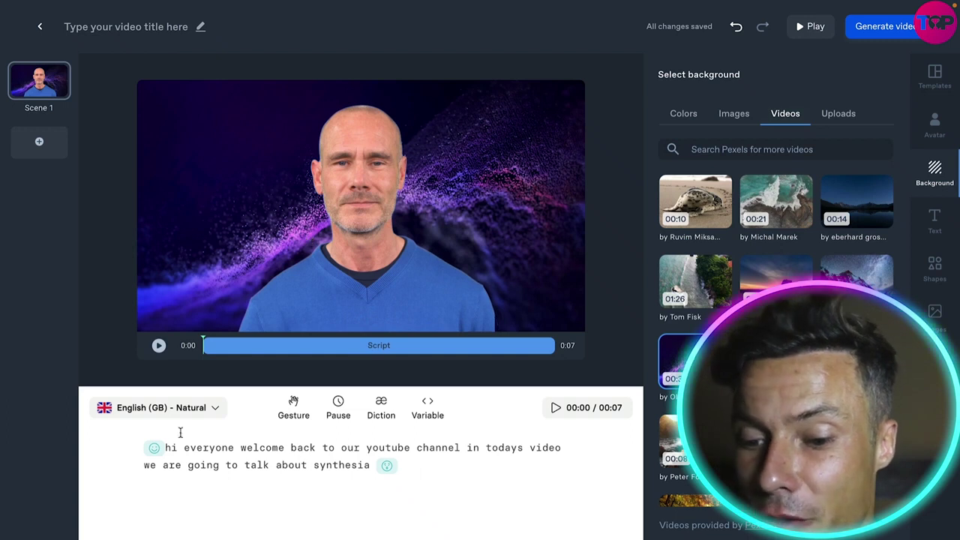
# Browse the Images, Music and Shapes panels, then generate the Kristian video.
pyautogui.click(935, 315)
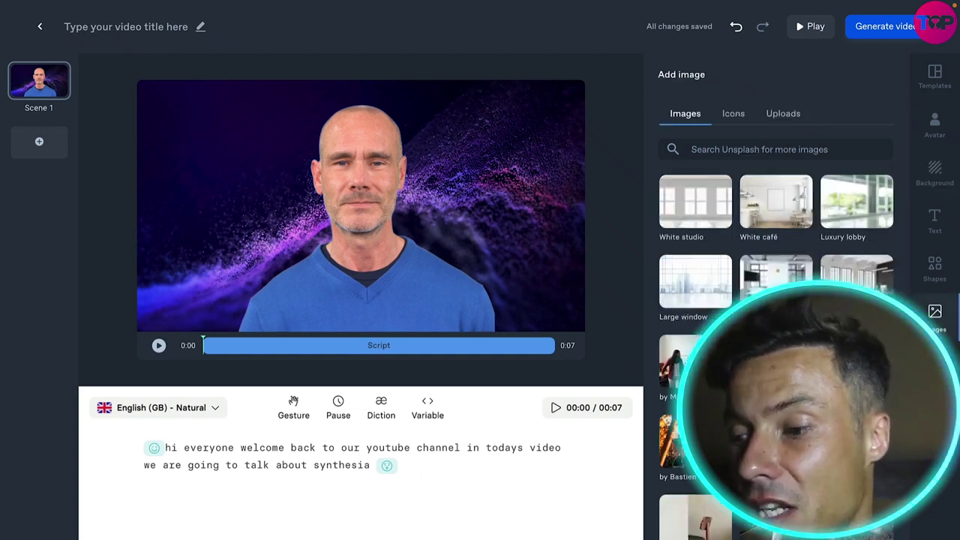
pyautogui.click(948, 345)
pyautogui.click(938, 265)
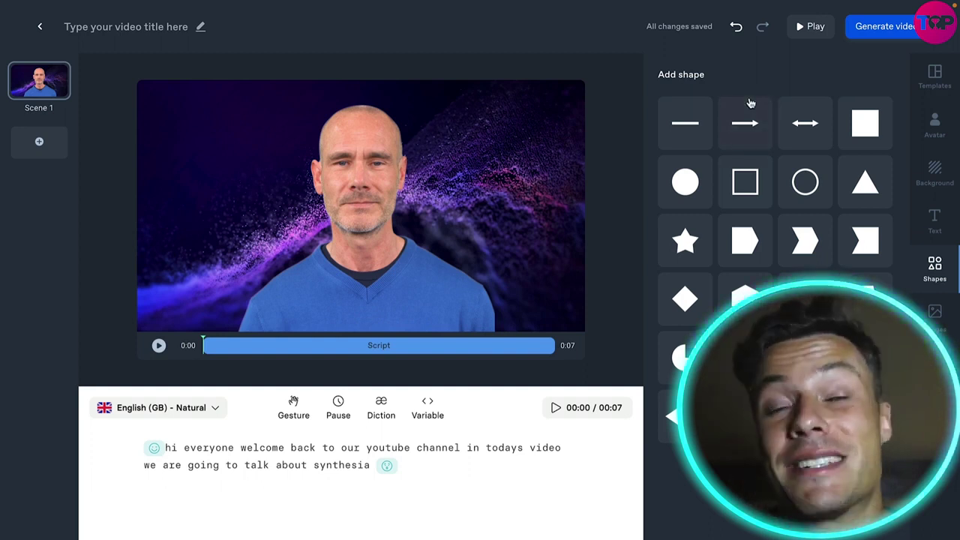
pyautogui.click(884, 27)
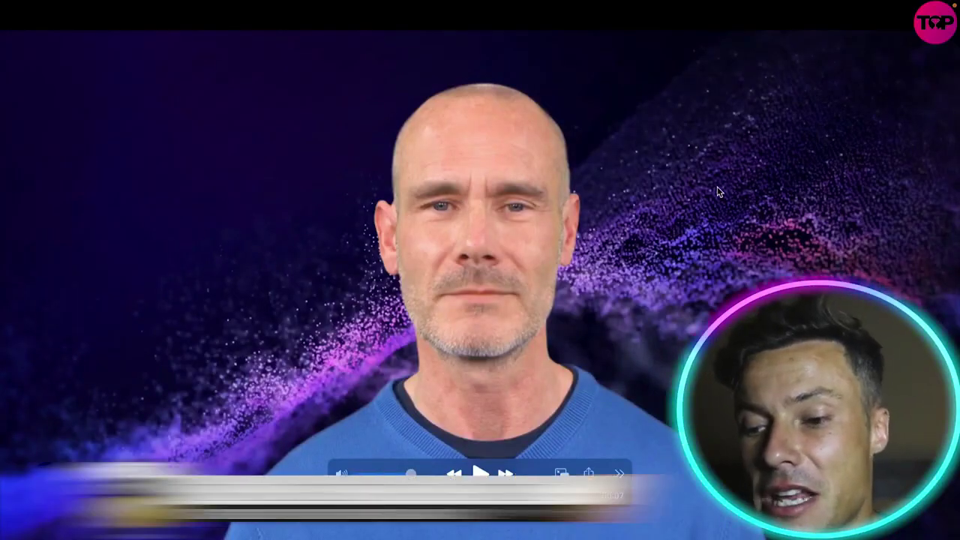
# Play the rendered 7-second Kristian video.
pyautogui.click(479, 476)
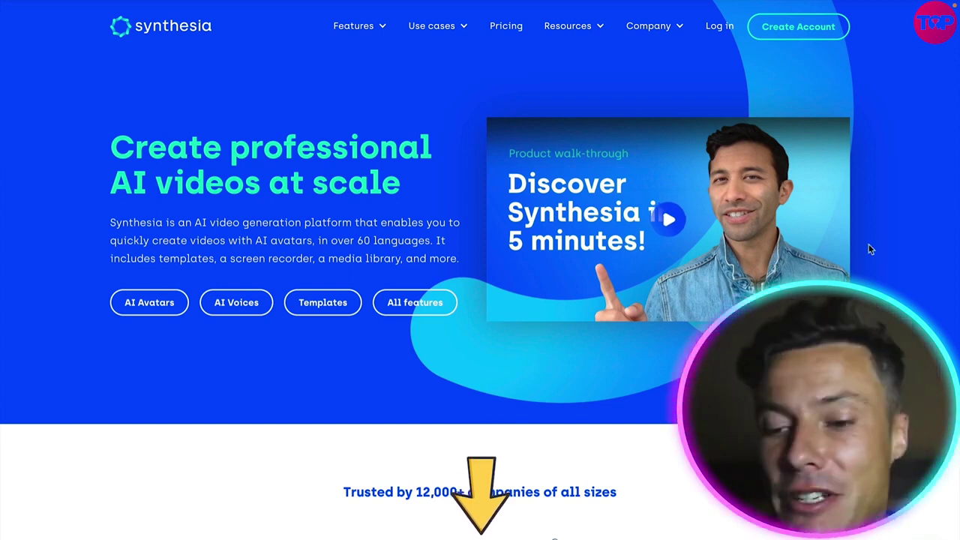
pyautogui.scroll(-1, 868, 243)
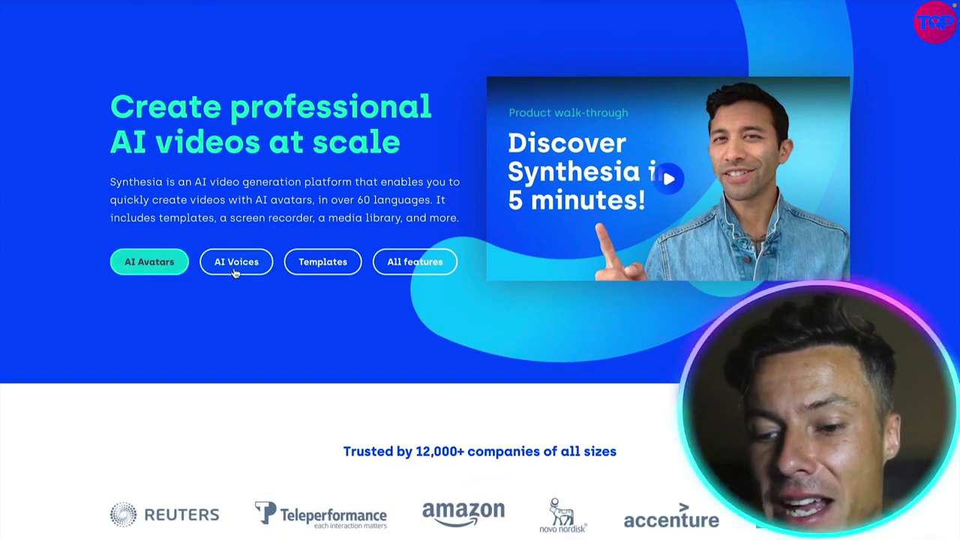
pyautogui.scroll(-5, 480, 276)
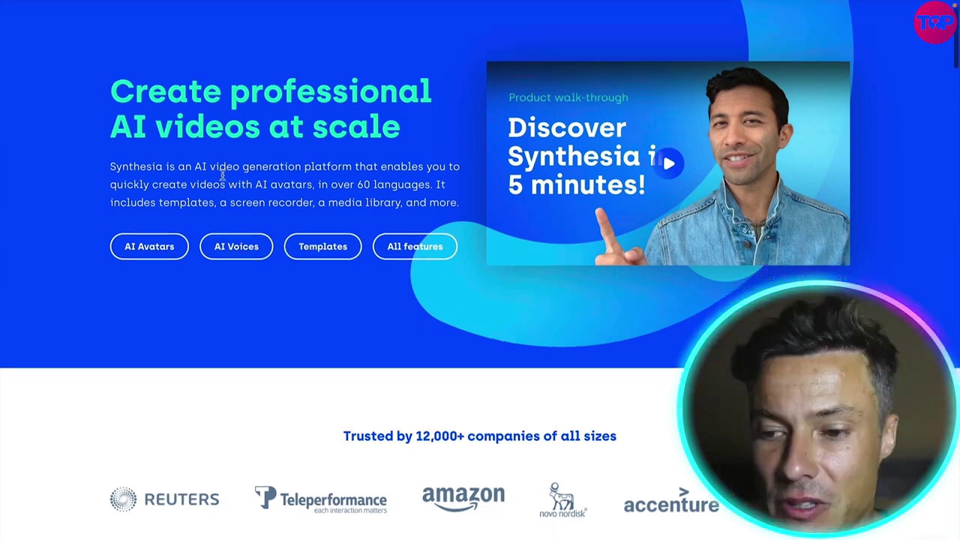
pyautogui.scroll(-10, 517, 367)
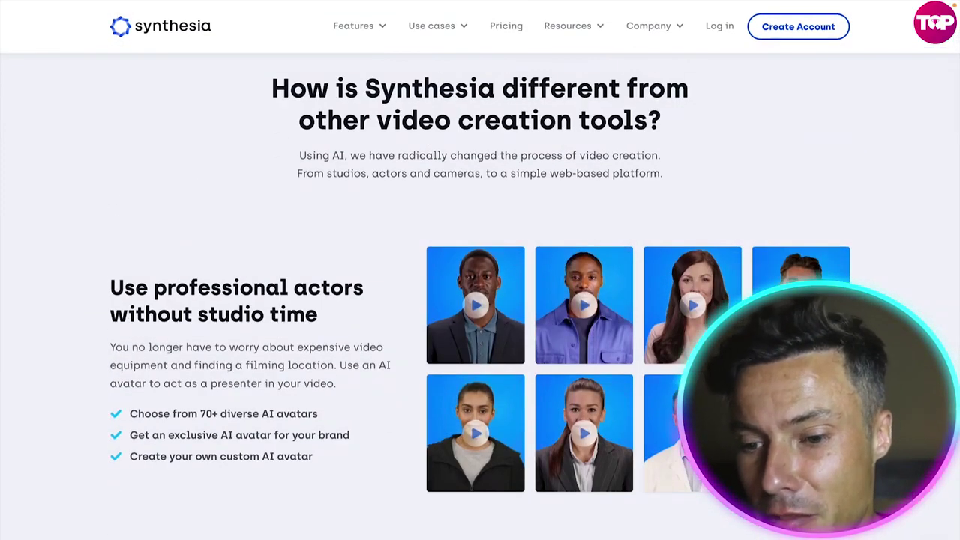
pyautogui.scroll(-5, 681, 371)
pyautogui.scroll(2, 729, 272)
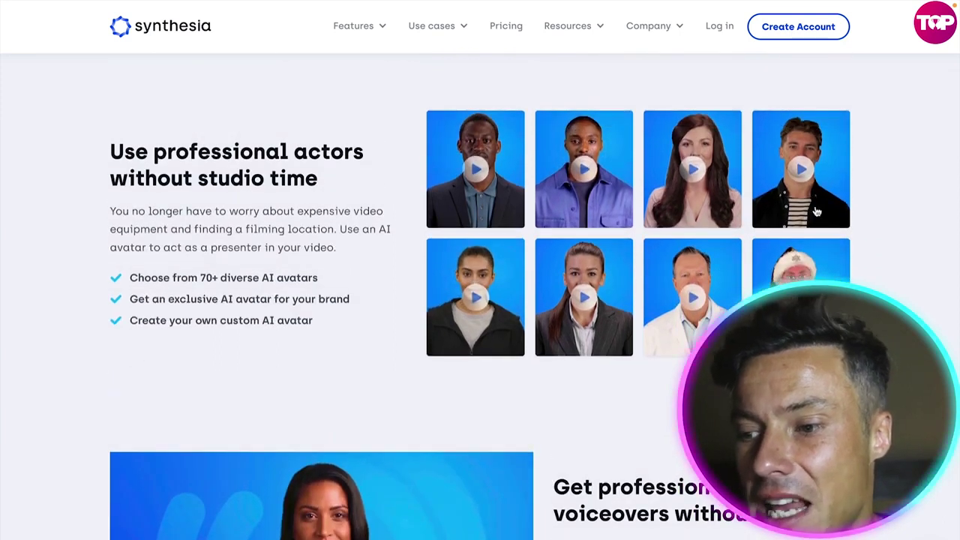
pyautogui.scroll(-8, 558, 260)
pyautogui.scroll(-1, 627, 222)
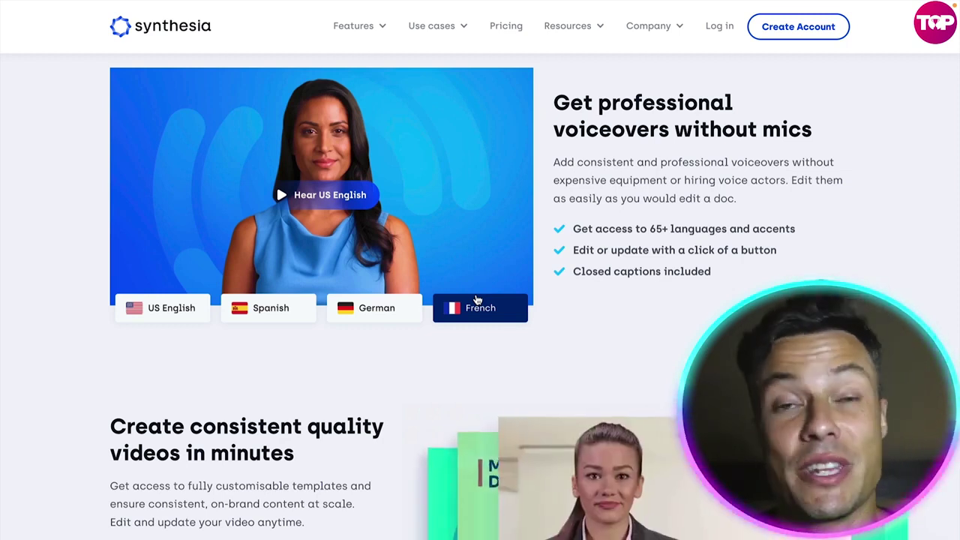
pyautogui.scroll(-4, 465, 270)
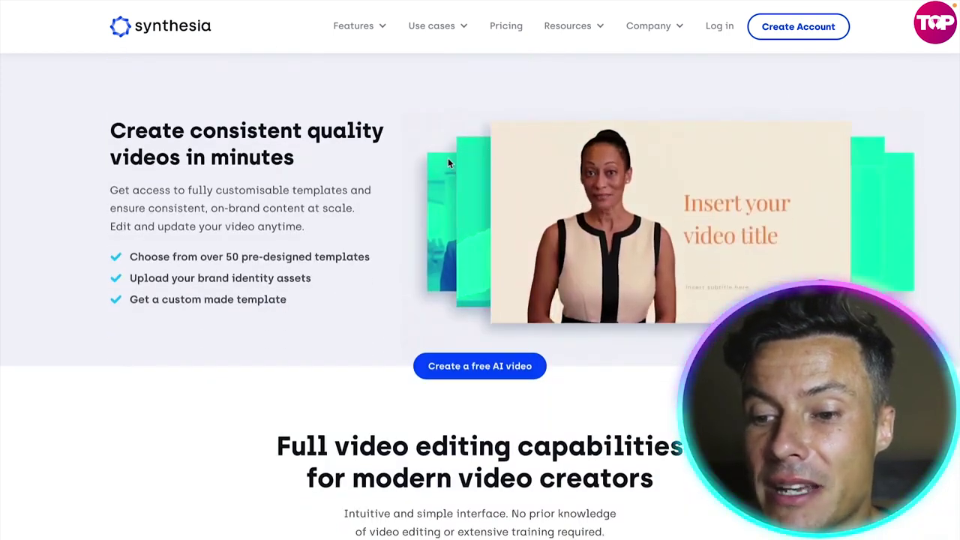
pyautogui.scroll(-1, 583, 212)
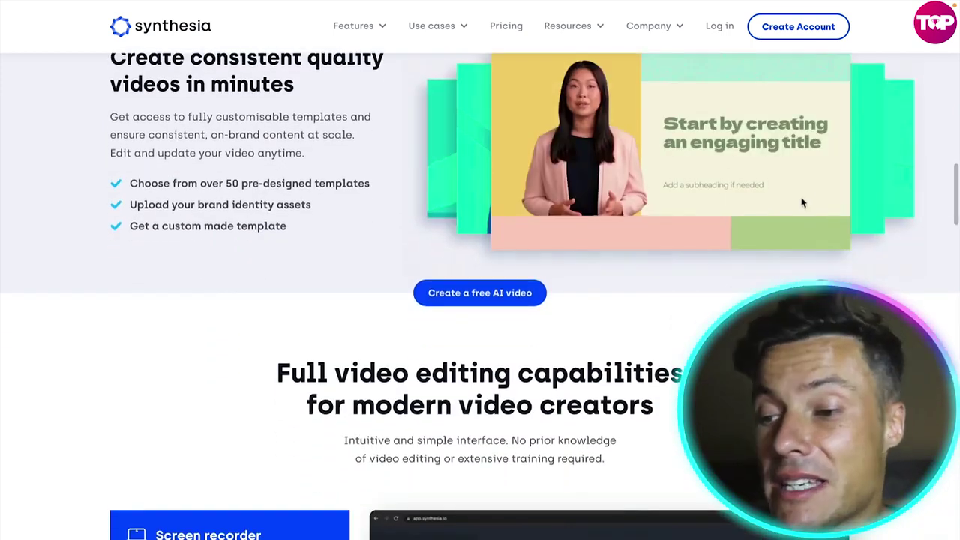
pyautogui.scroll(-4, 734, 237)
pyautogui.scroll(-6, 733, 237)
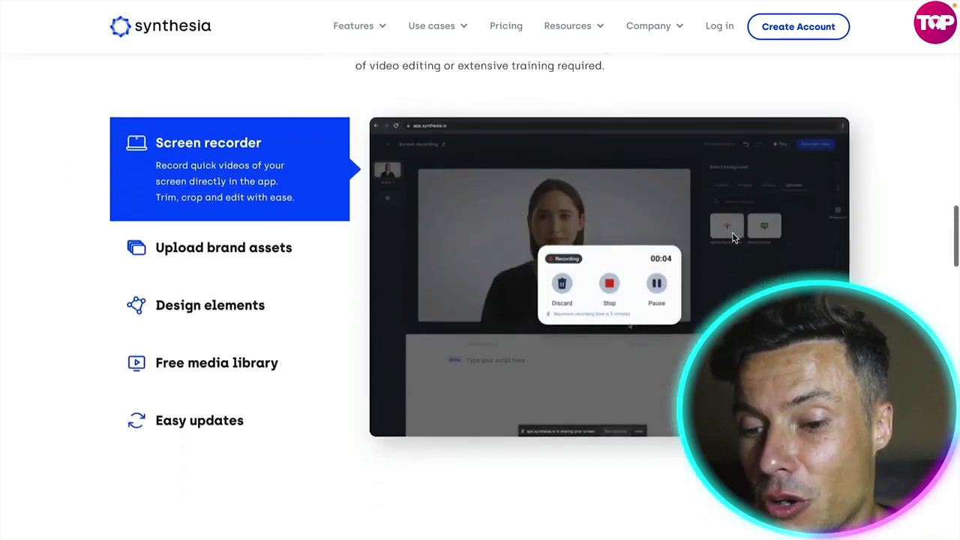
pyautogui.scroll(-3, 310, 259)
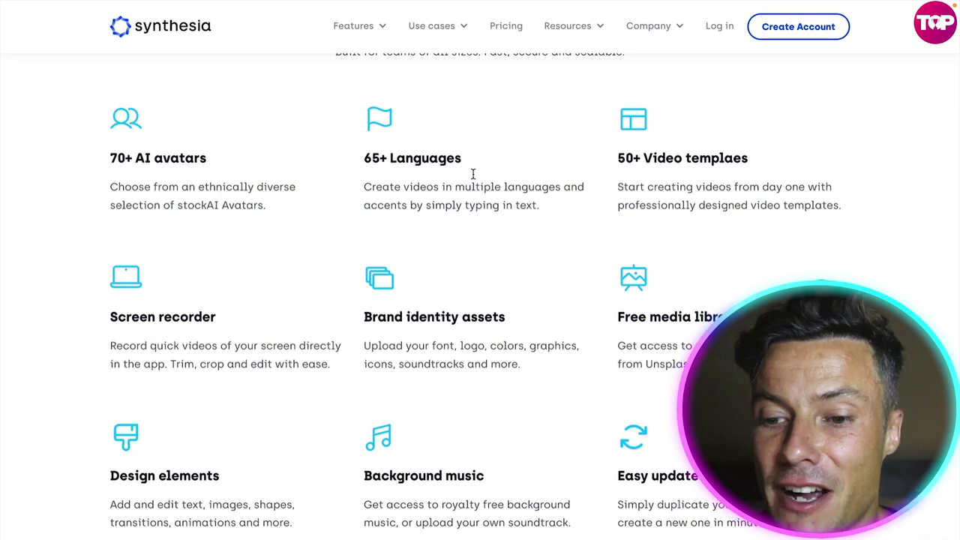
pyautogui.scroll(-1, 463, 183)
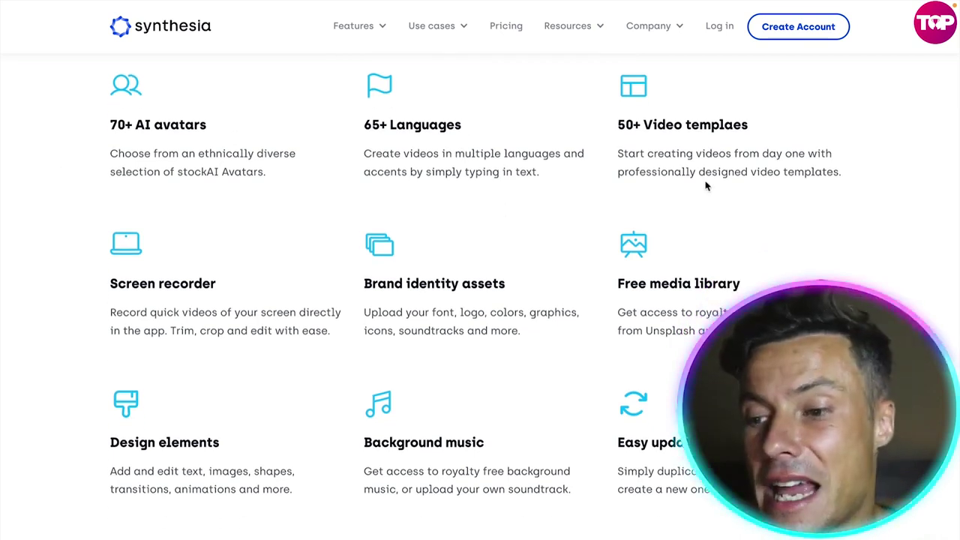
pyautogui.scroll(-1, 735, 185)
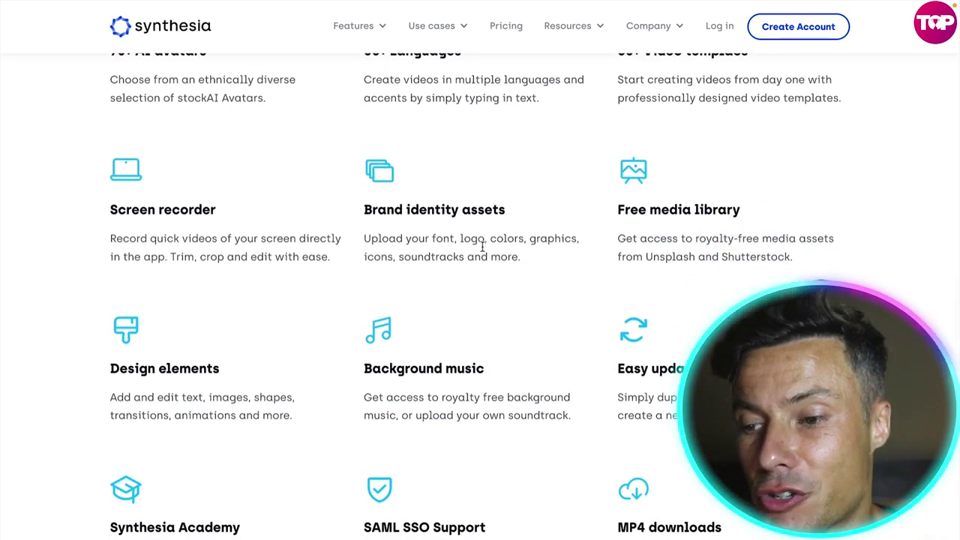
pyautogui.scroll(-3, 634, 227)
pyautogui.scroll(-2, 628, 191)
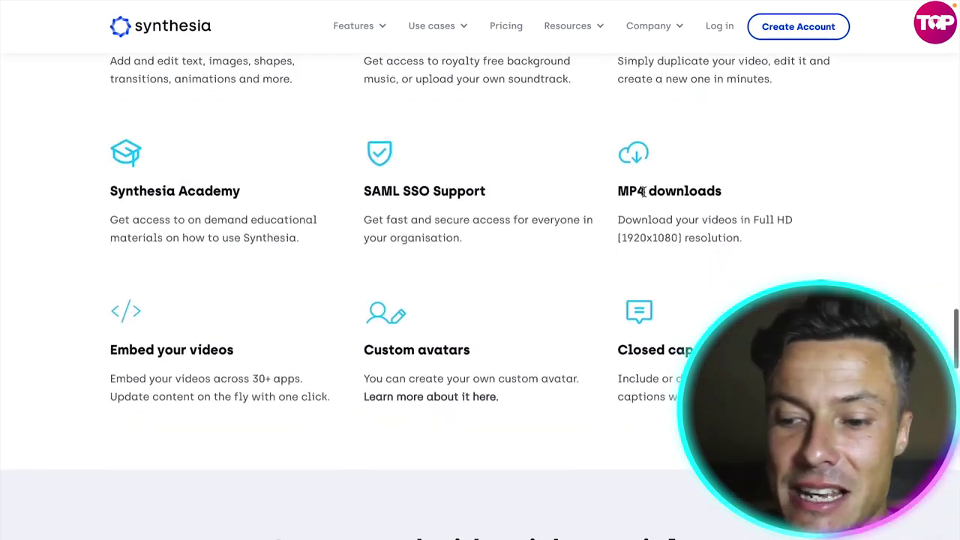
pyautogui.scroll(-5, 589, 198)
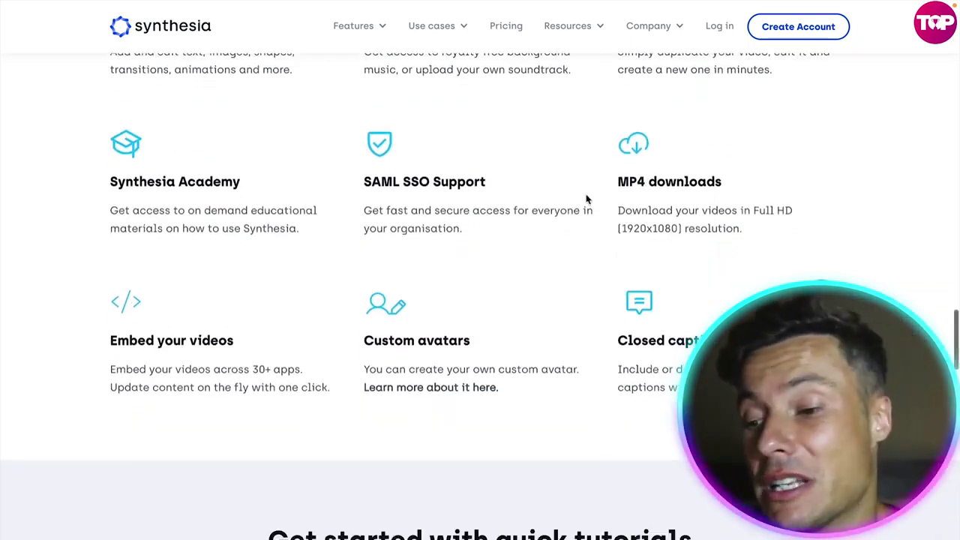
pyautogui.scroll(-1, 184, 351)
pyautogui.scroll(-10, 490, 456)
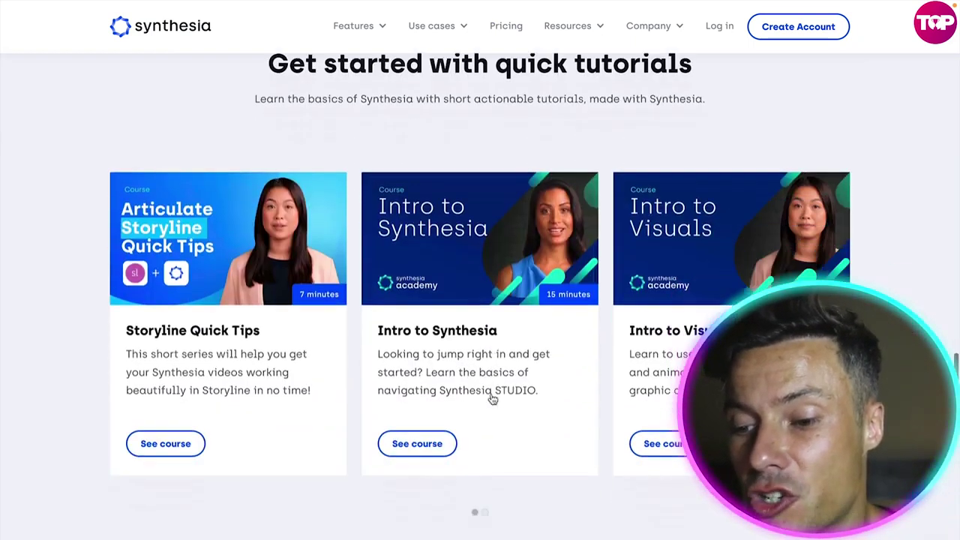